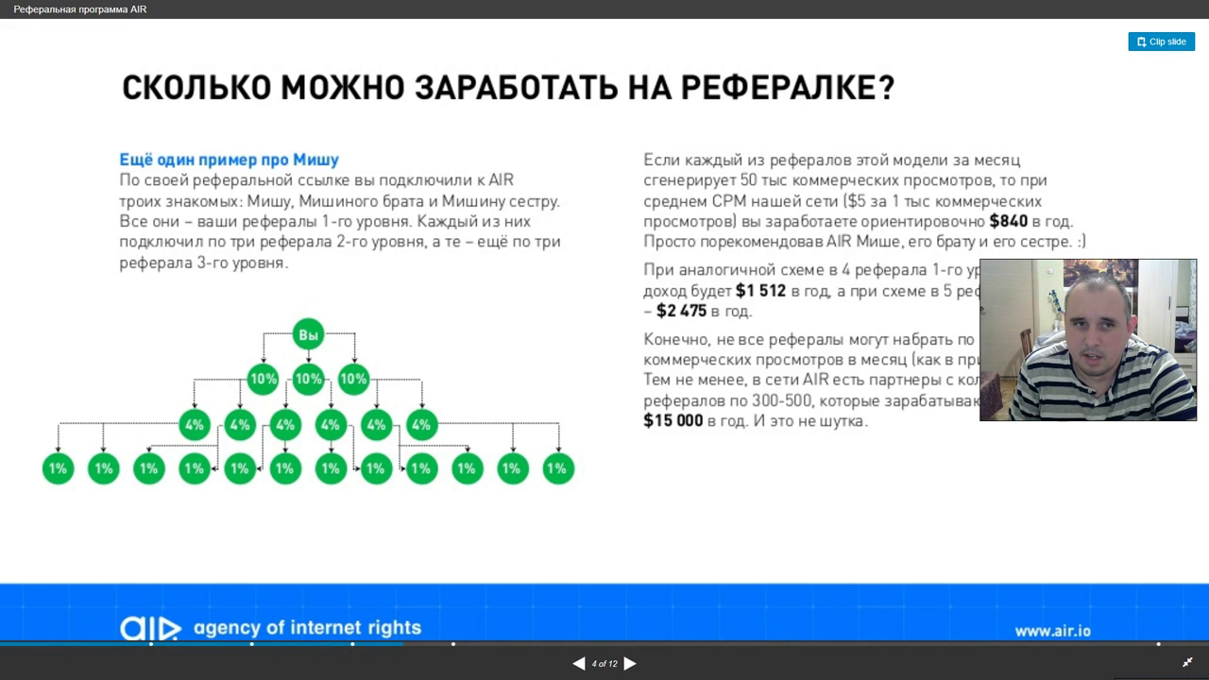
- Advance the 'Реферальная программа AIR' deck to slide 5 of 12 and exit full-screen viewing
{"action": "left_click", "coordinate": [630, 663]}
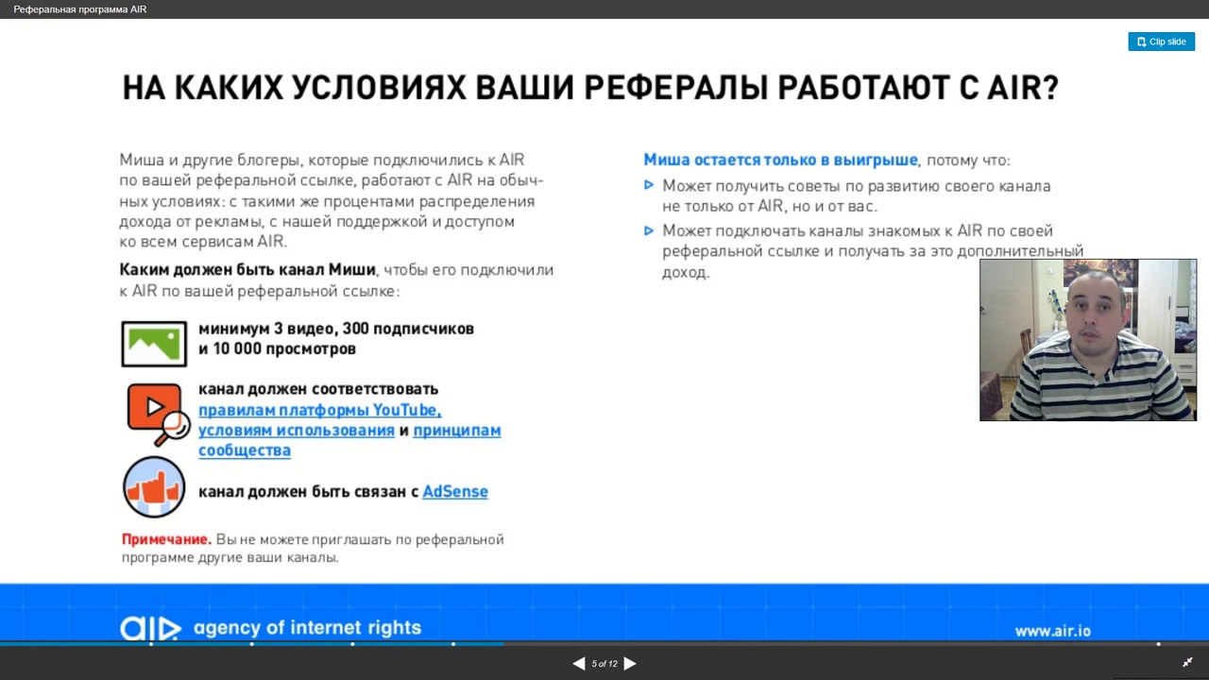
{"action": "key", "text": "Escape"}
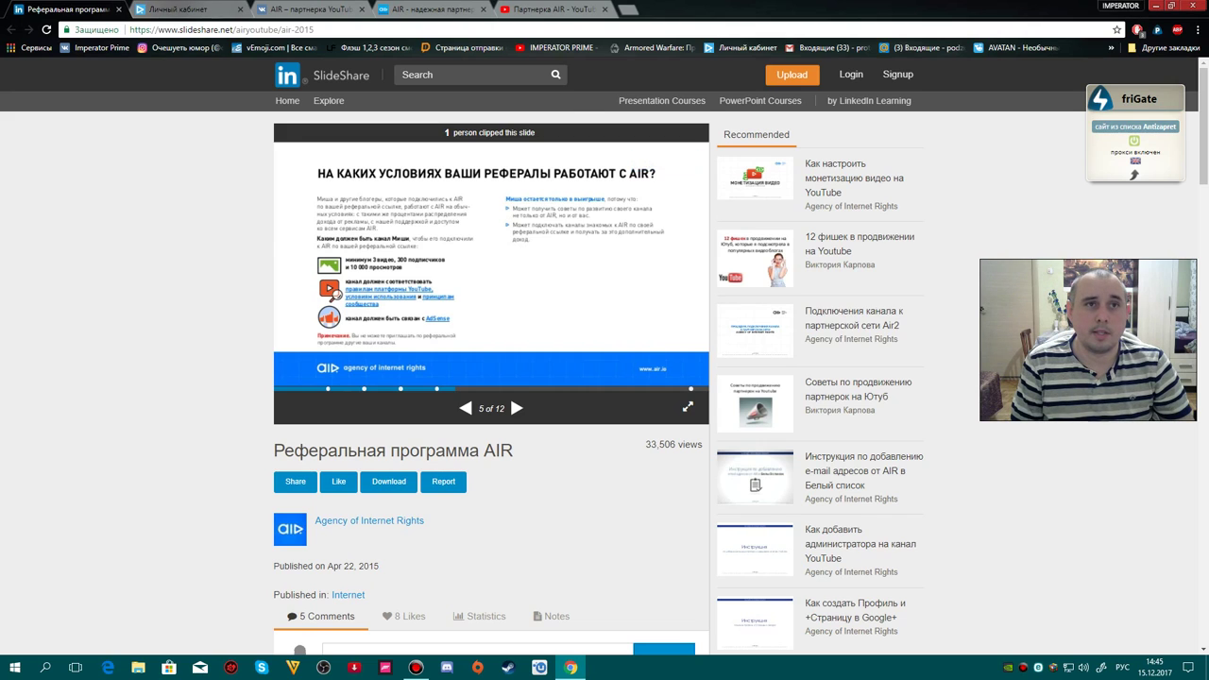
- Switch to the AIR cabinet, glance at Текущий доход, then browse the Рабочий стол dashboard tiles
{"action": "key", "text": "ctrl+Tab"}
{"action": "left_click", "coordinate": [510, 118]}
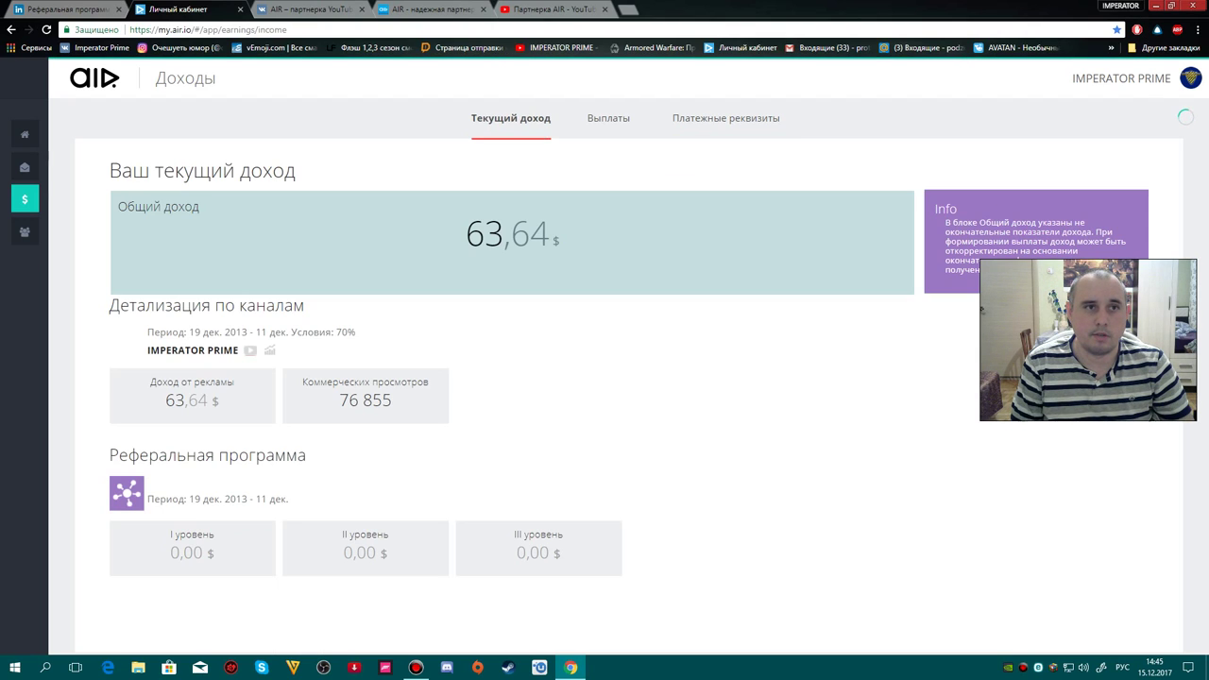
{"action": "mouse_move", "coordinate": [38, 133]}
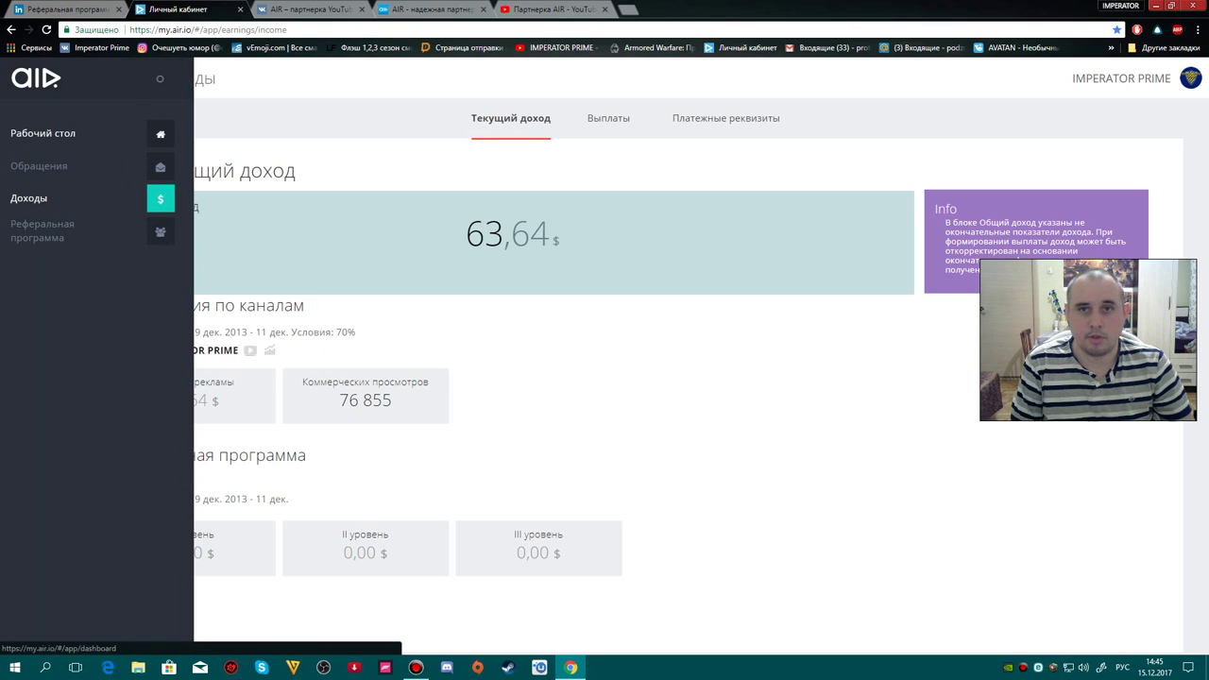
{"action": "left_click", "coordinate": [43, 133]}
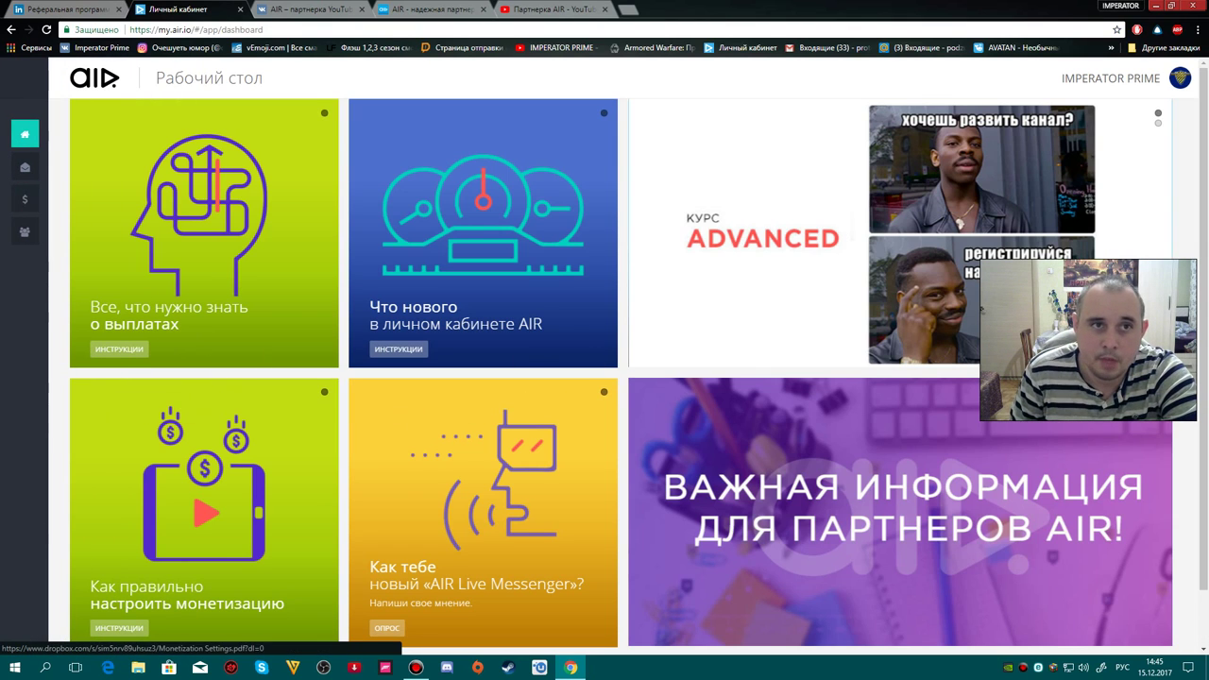
{"action": "scroll", "coordinate": [618, 361], "scroll_direction": "down", "scroll_amount": 1}
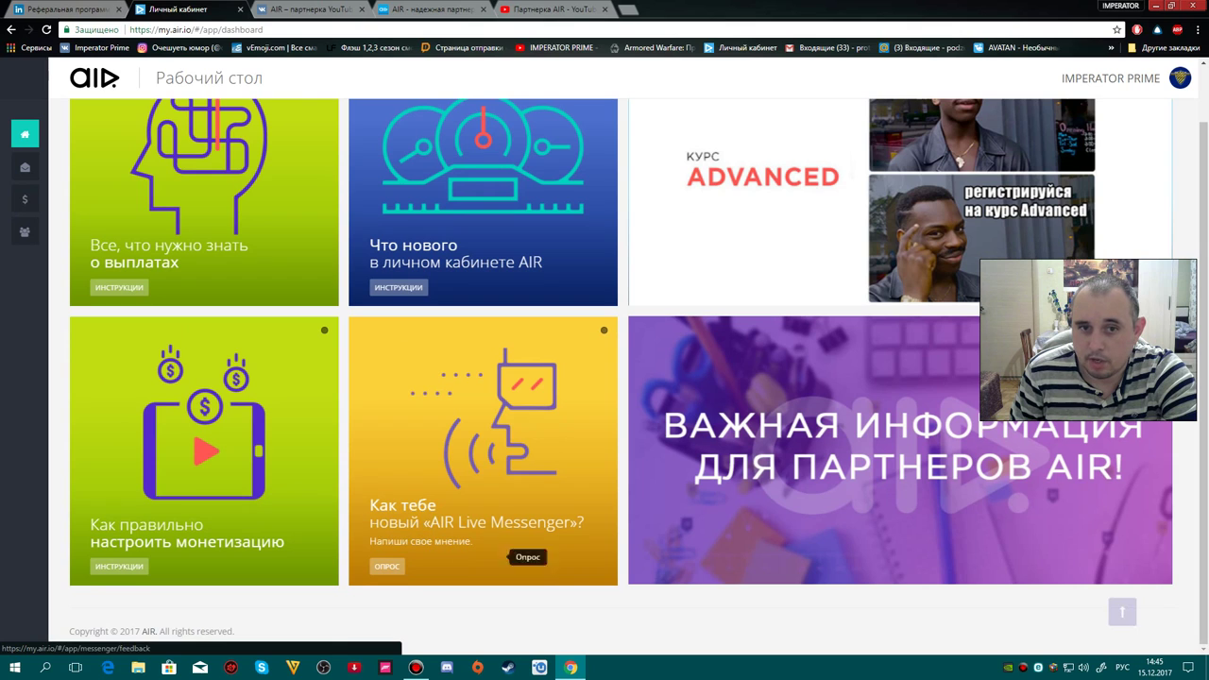
{"action": "scroll", "coordinate": [453, 142], "scroll_direction": "up", "scroll_amount": 1}
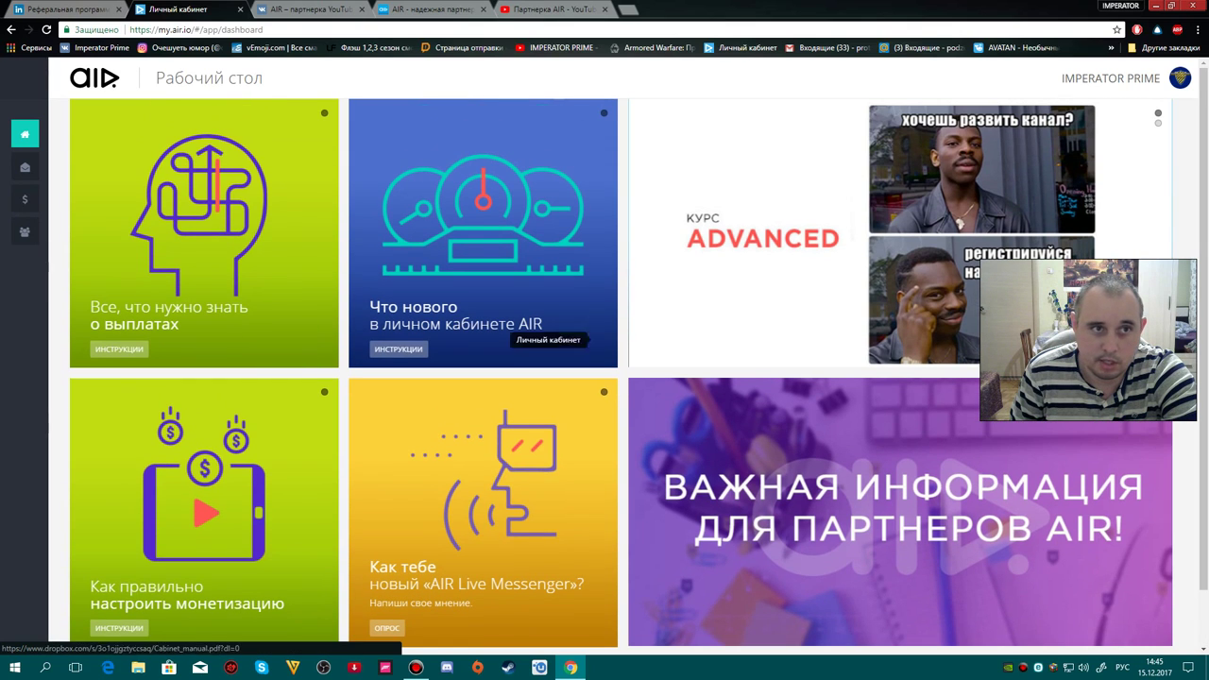
{"action": "mouse_move", "coordinate": [133, 199]}
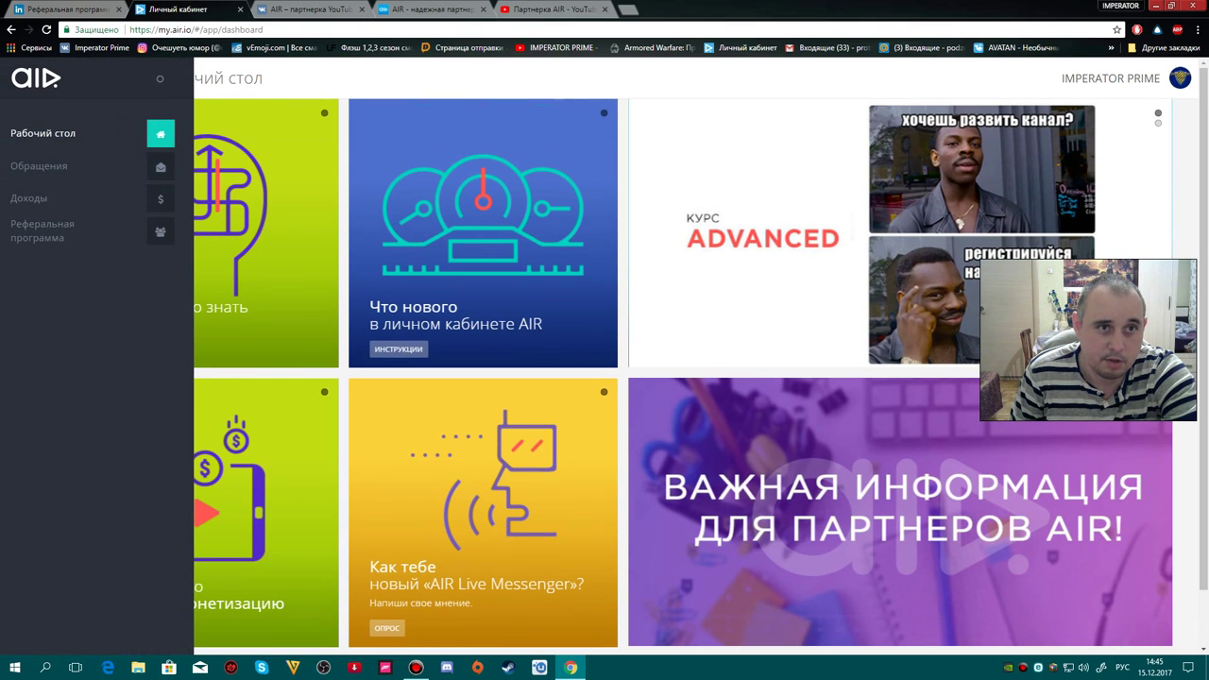
{"action": "scroll", "coordinate": [472, 482], "scroll_direction": "down", "scroll_amount": 1}
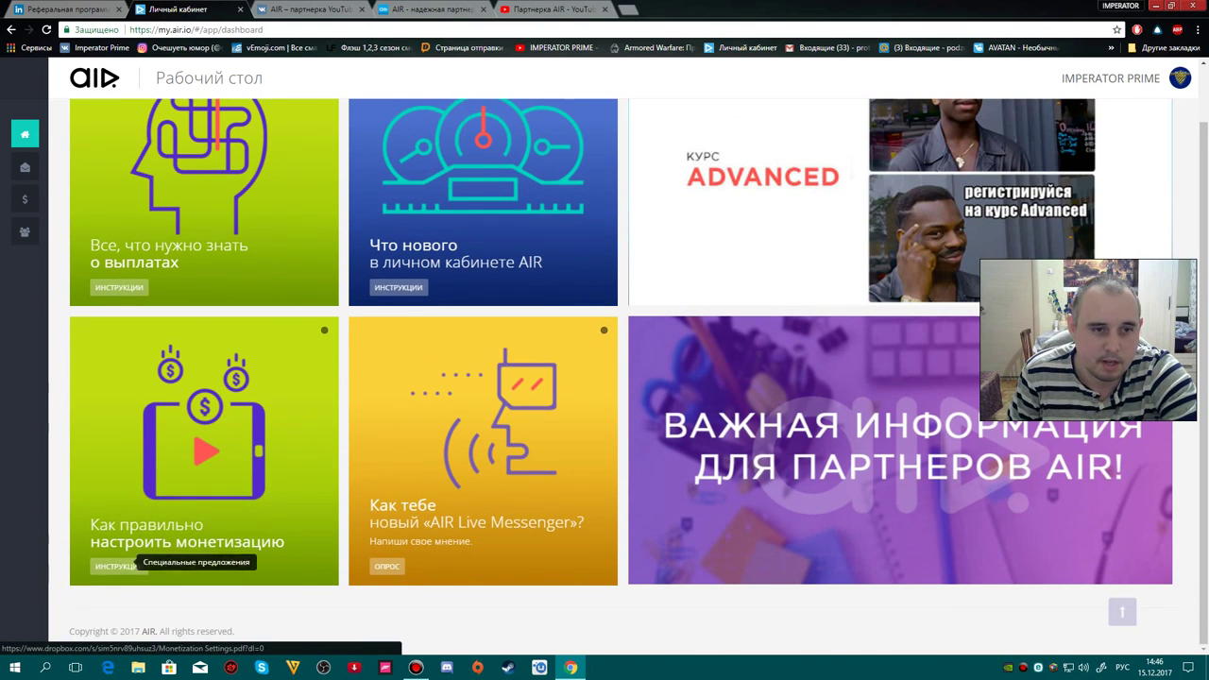
{"action": "scroll", "coordinate": [189, 425], "scroll_direction": "up", "scroll_amount": 1}
{"action": "mouse_move", "coordinate": [29, 198]}
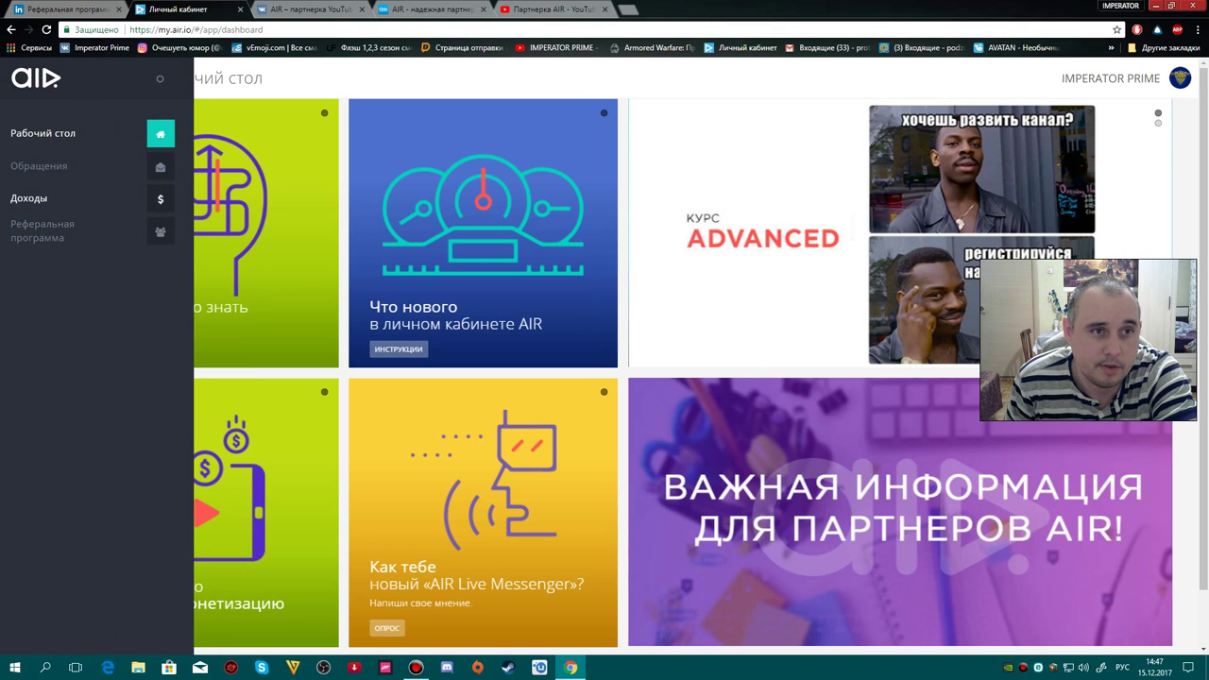
- Show the Доходы section's Выплаты tab listing the 14 июня and 17 мая payout reports
{"action": "left_click", "coordinate": [28, 198]}
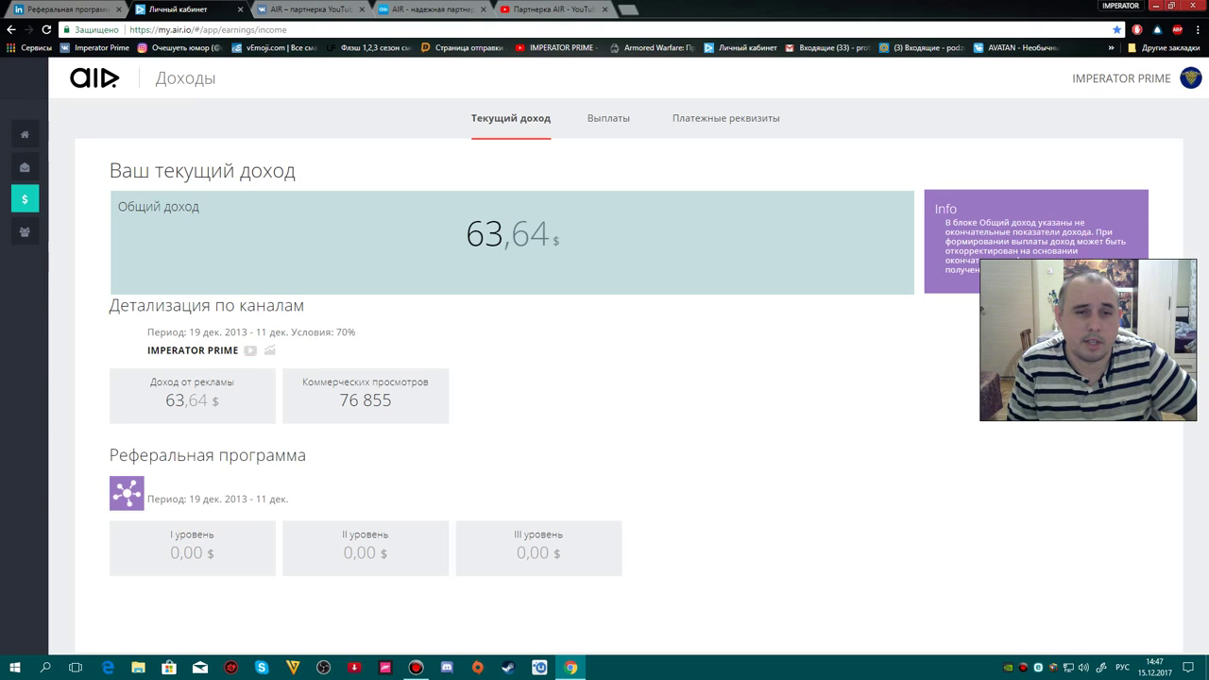
{"action": "left_click", "coordinate": [609, 118]}
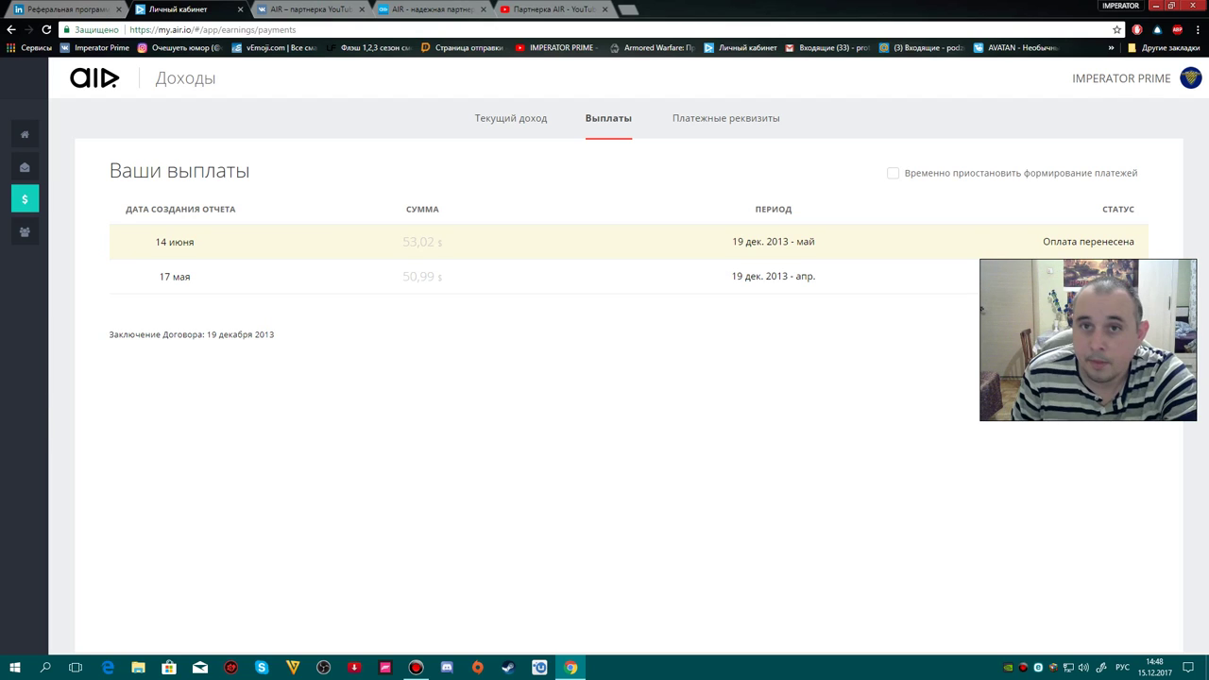
- Switch to the Платежные реквизиты tab of the Доходы section
{"action": "left_click", "coordinate": [725, 118]}
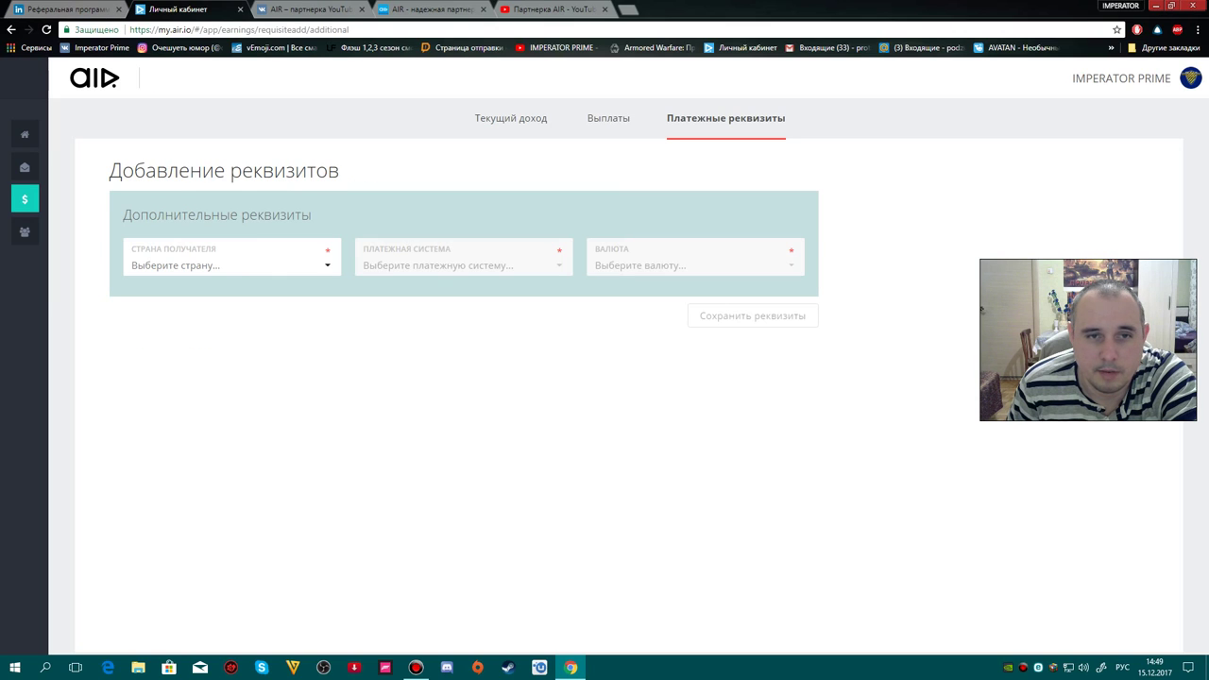
- Set the new requisites to country Россия and payment system QIWI, giving US Dollar currency
{"action": "left_click", "coordinate": [232, 266]}
{"action": "scroll", "coordinate": [231, 369], "scroll_direction": "down", "scroll_amount": 7}
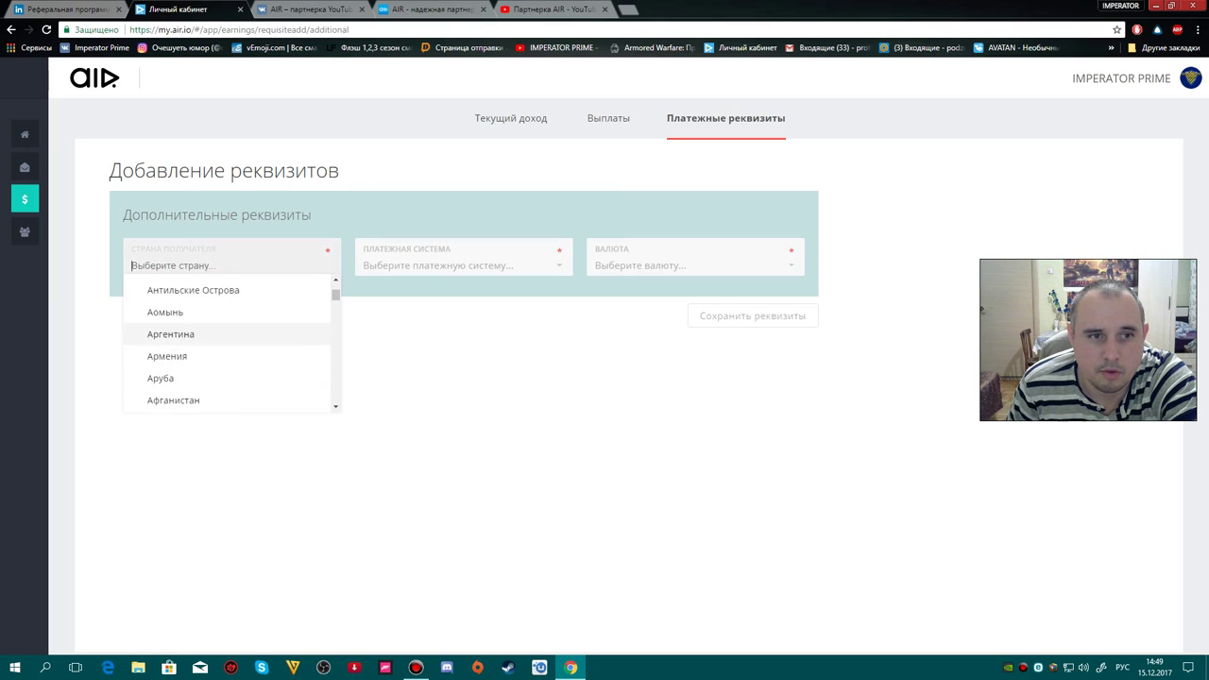
{"action": "scroll", "coordinate": [232, 368], "scroll_direction": "down", "scroll_amount": 20}
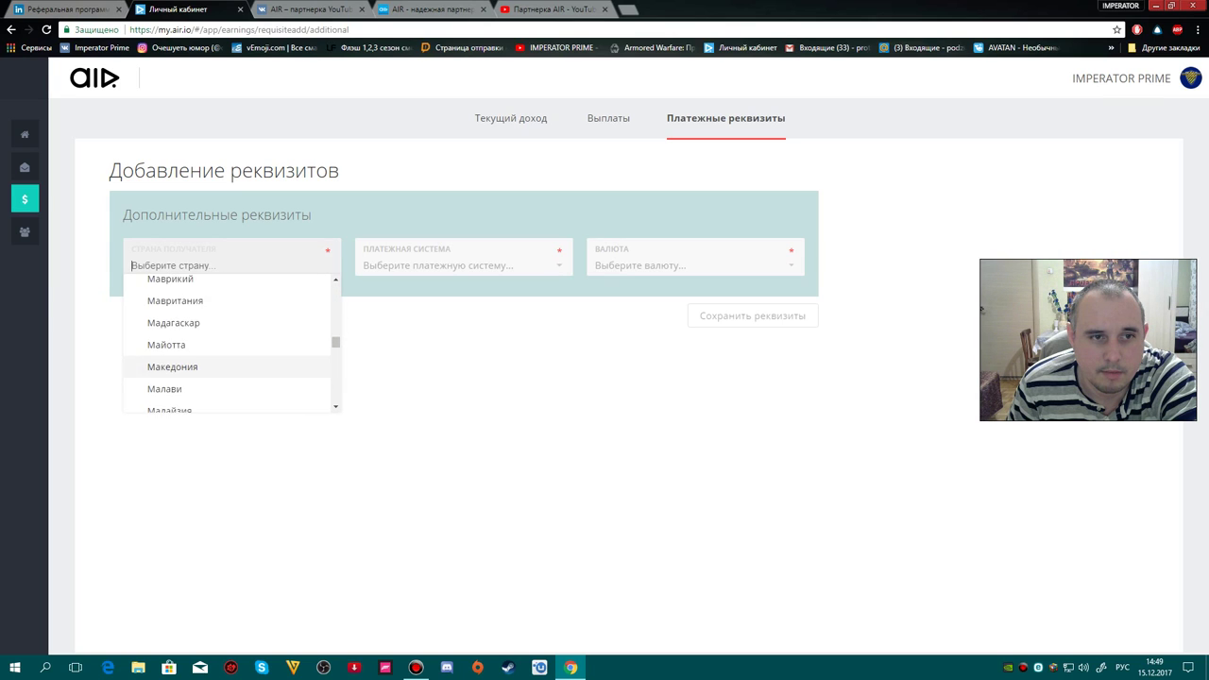
{"action": "scroll", "coordinate": [231, 363], "scroll_direction": "down", "scroll_amount": 8}
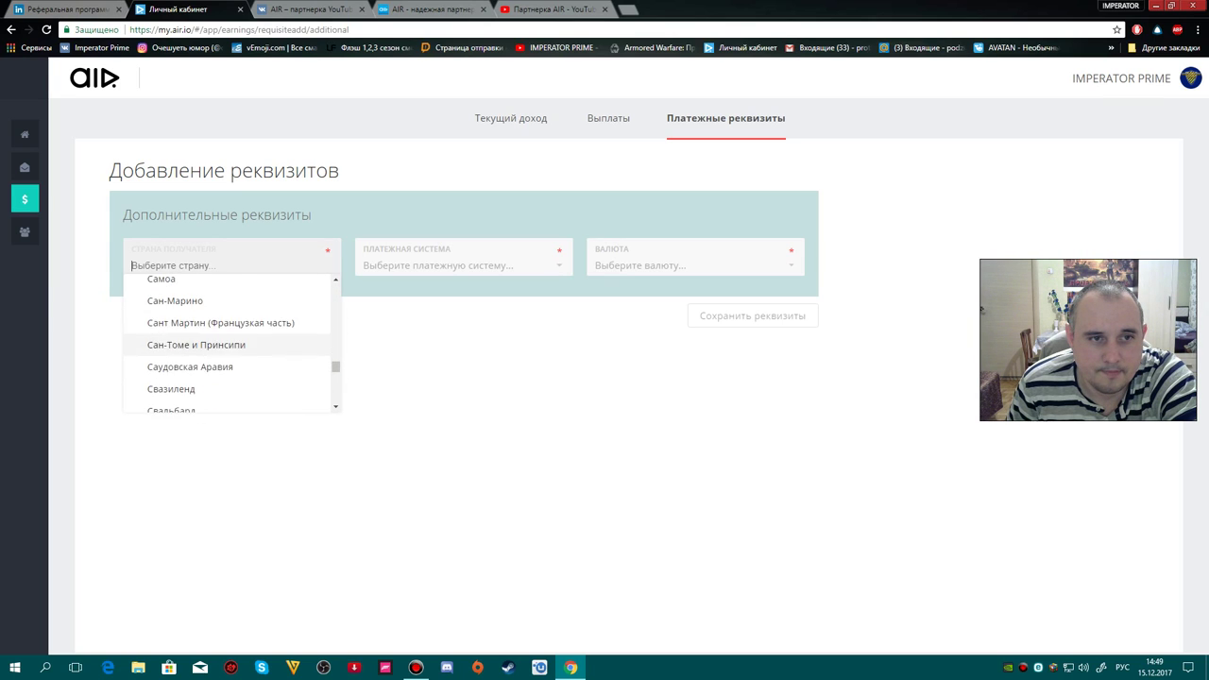
{"action": "left_click", "coordinate": [162, 316]}
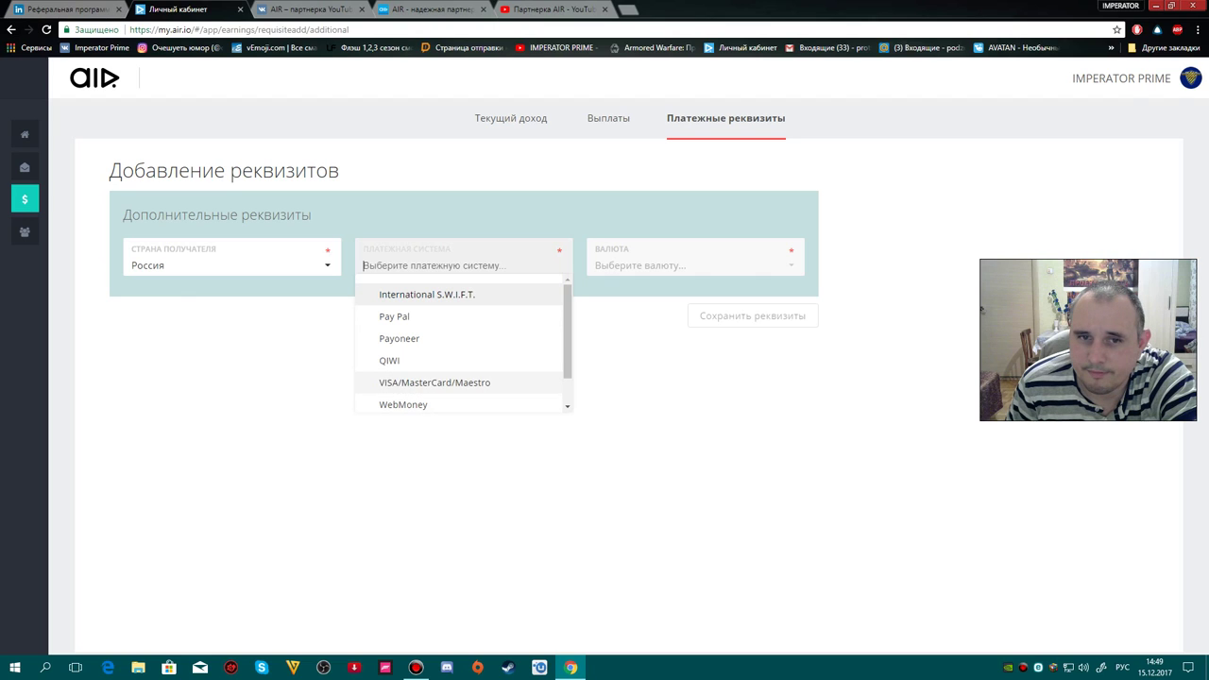
{"action": "scroll", "coordinate": [434, 382], "scroll_direction": "down", "scroll_amount": 1}
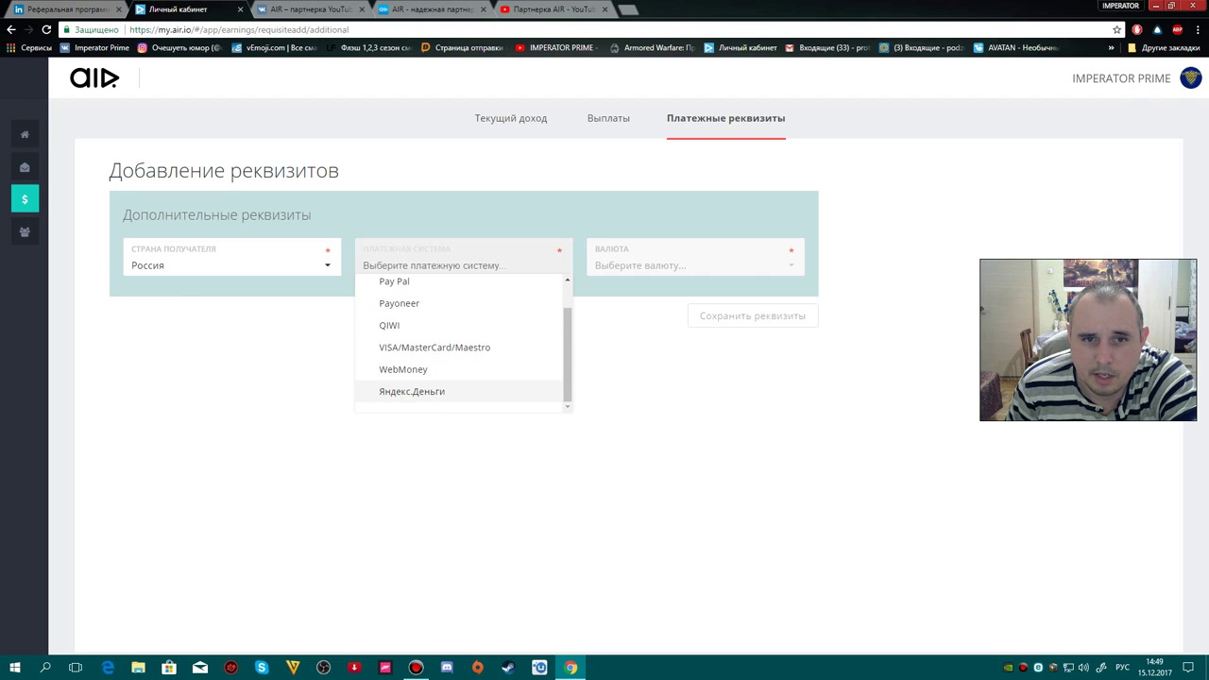
{"action": "scroll", "coordinate": [434, 391], "scroll_direction": "up", "scroll_amount": 1}
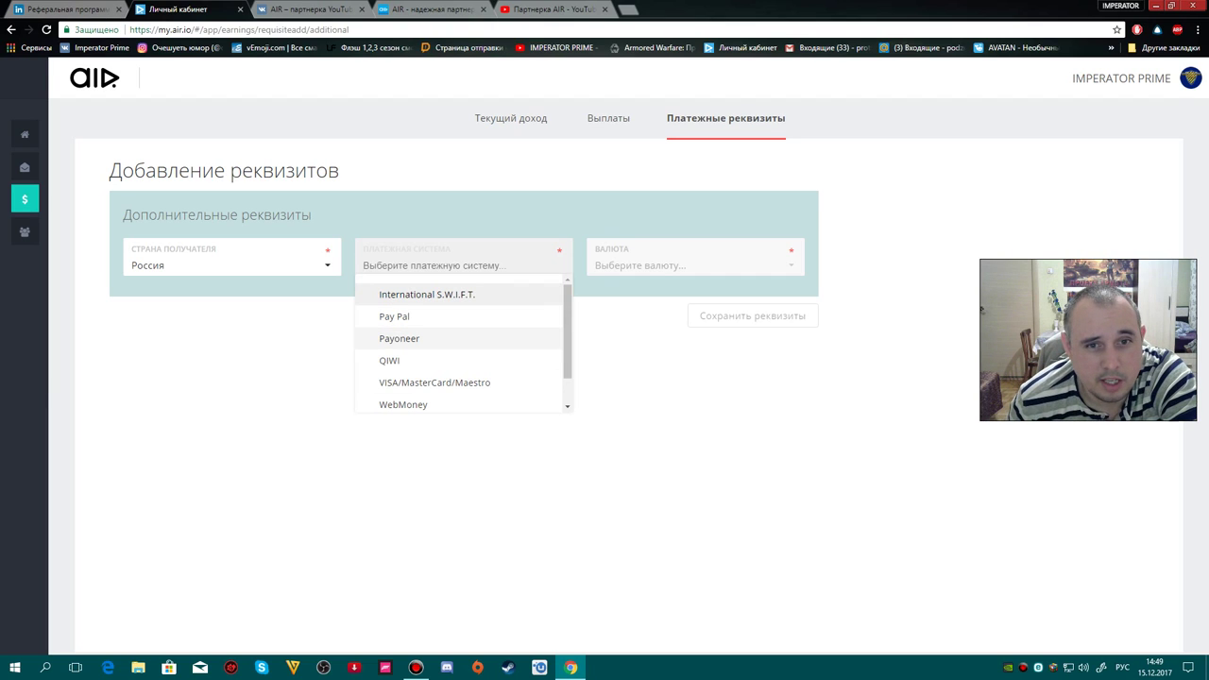
{"action": "scroll", "coordinate": [416, 387], "scroll_direction": "down", "scroll_amount": 1}
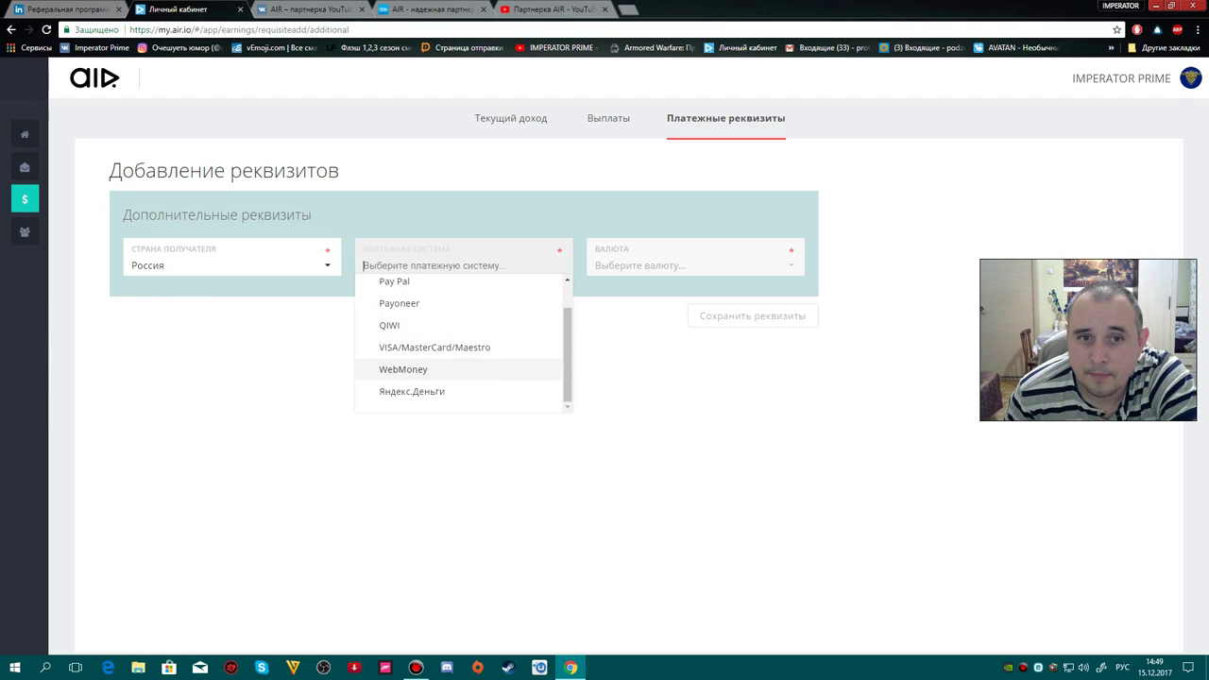
{"action": "scroll", "coordinate": [463, 321], "scroll_direction": "up", "scroll_amount": 1}
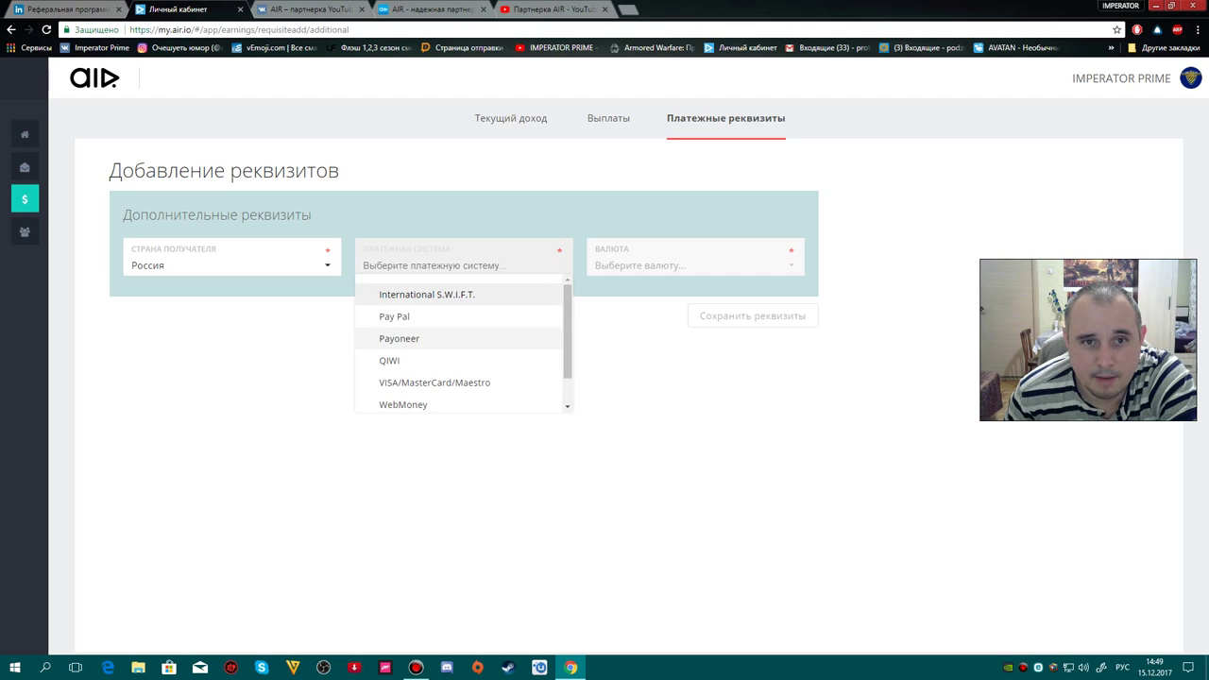
{"action": "scroll", "coordinate": [463, 388], "scroll_direction": "down", "scroll_amount": 1}
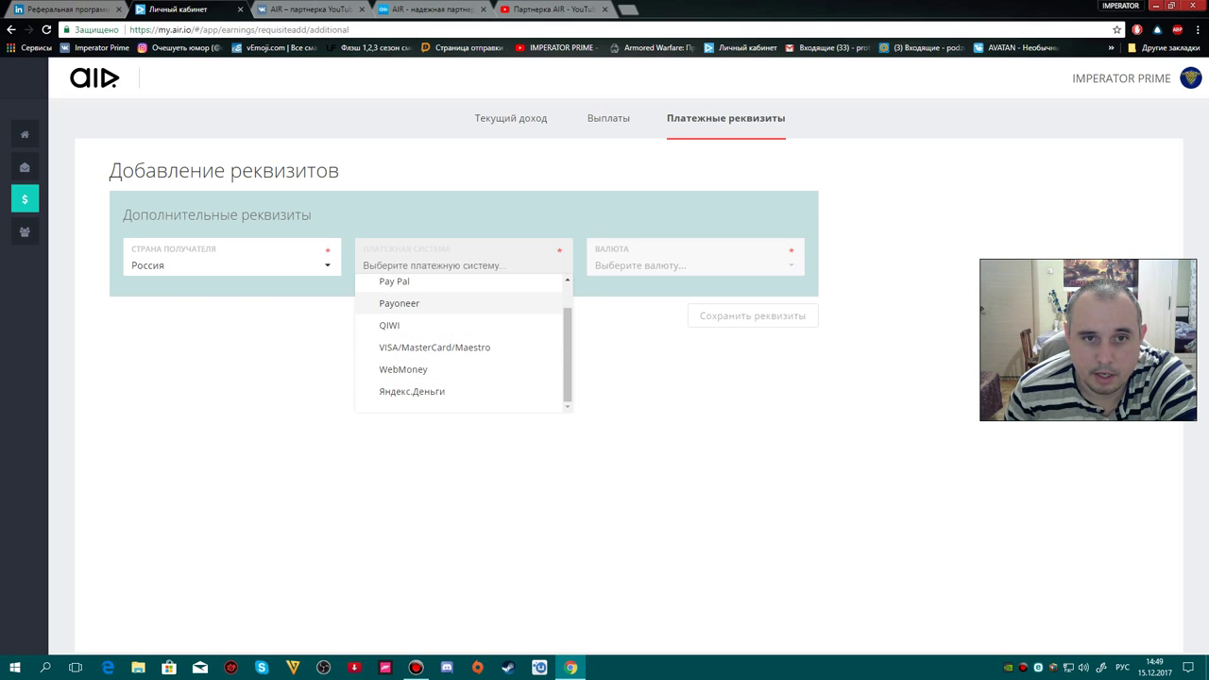
{"action": "left_click", "coordinate": [397, 325]}
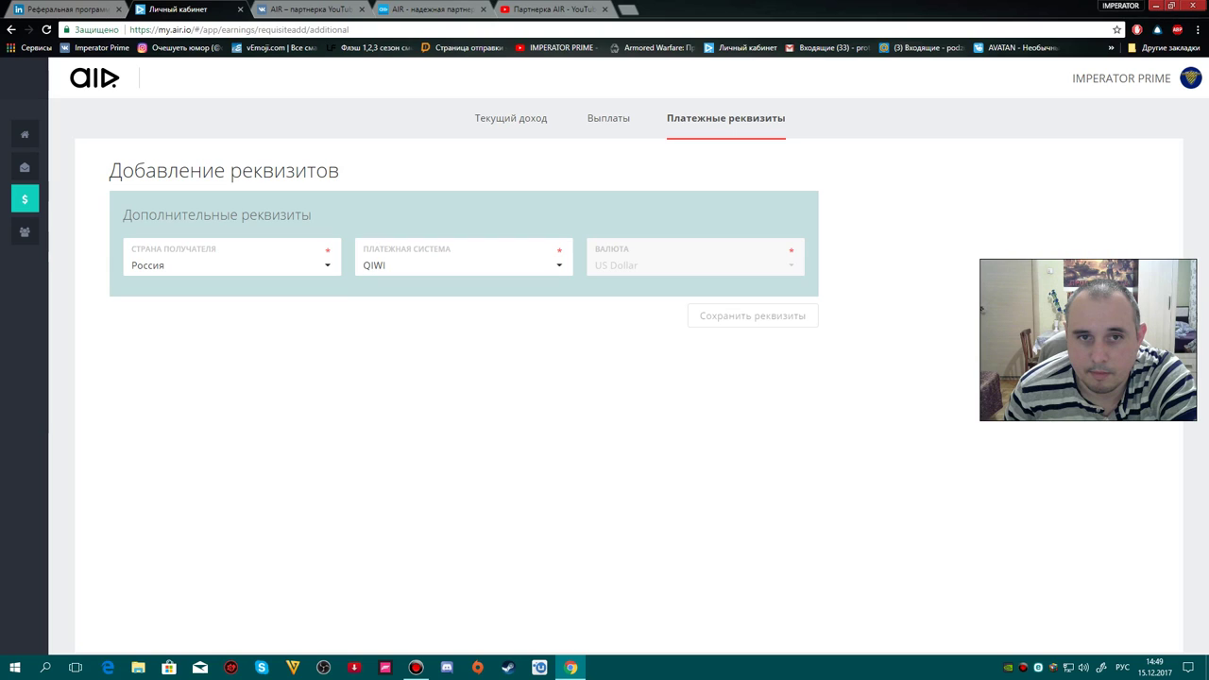
- Enter a test QIWI wallet number, erase it, and go back to the saved WebMoney requisites
{"action": "double_click", "coordinate": [612, 248]}
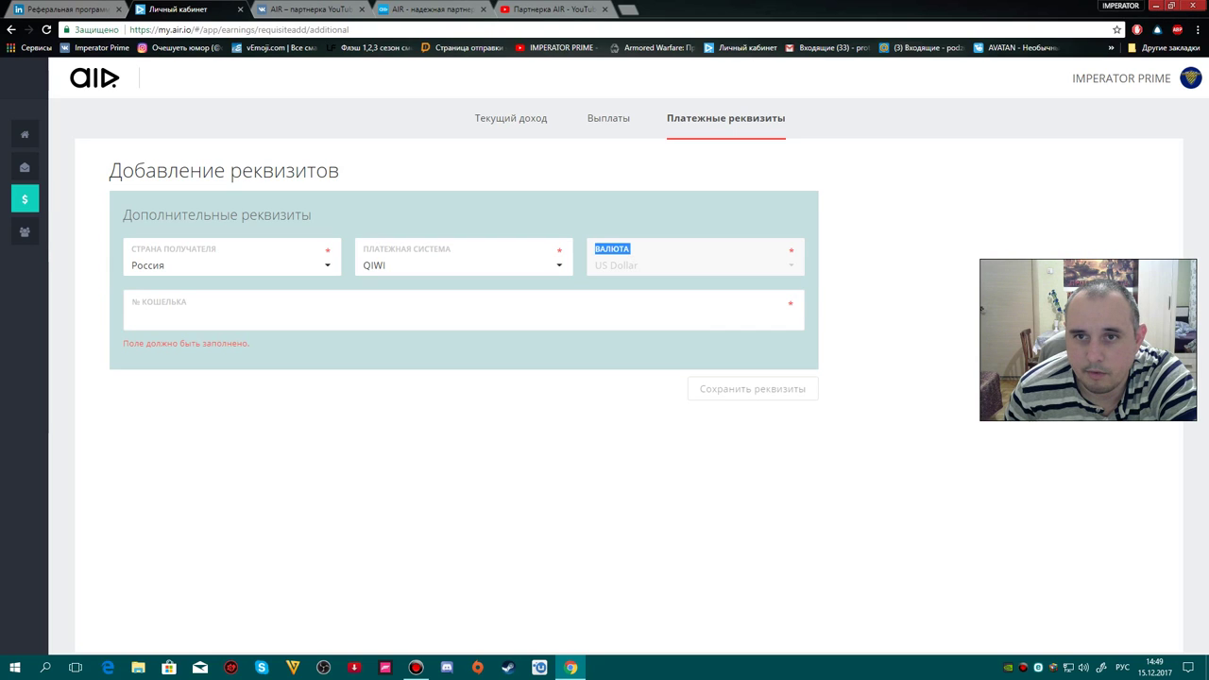
{"action": "left_click", "coordinate": [133, 317]}
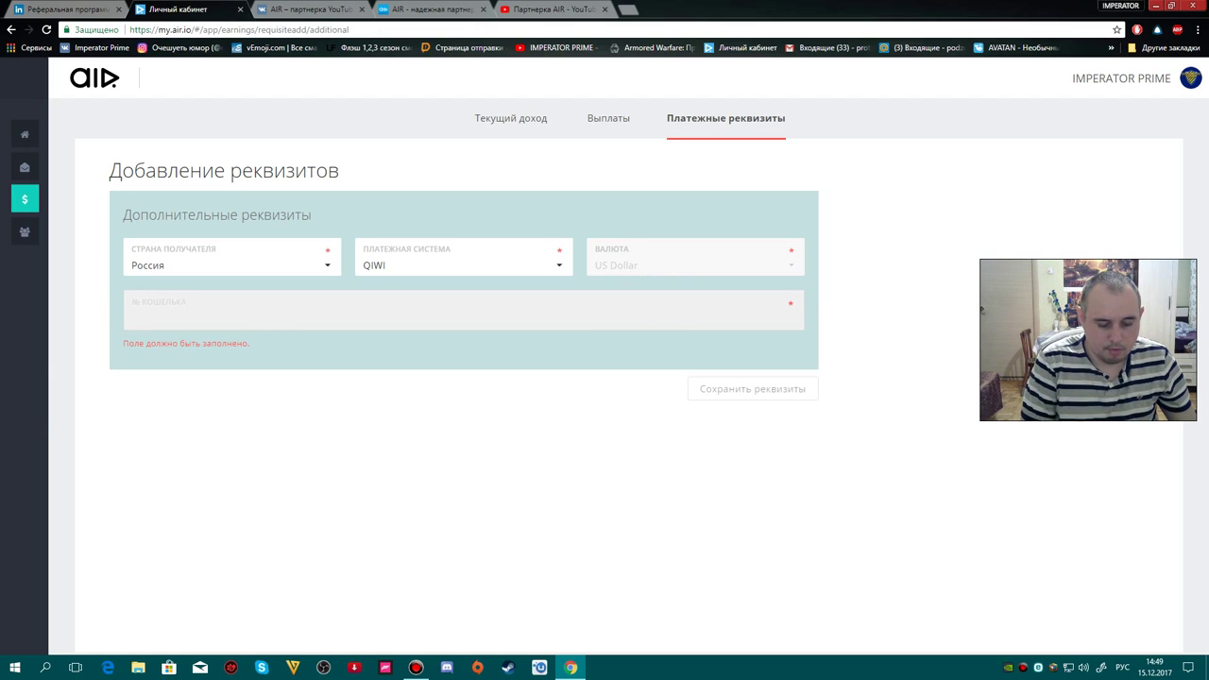
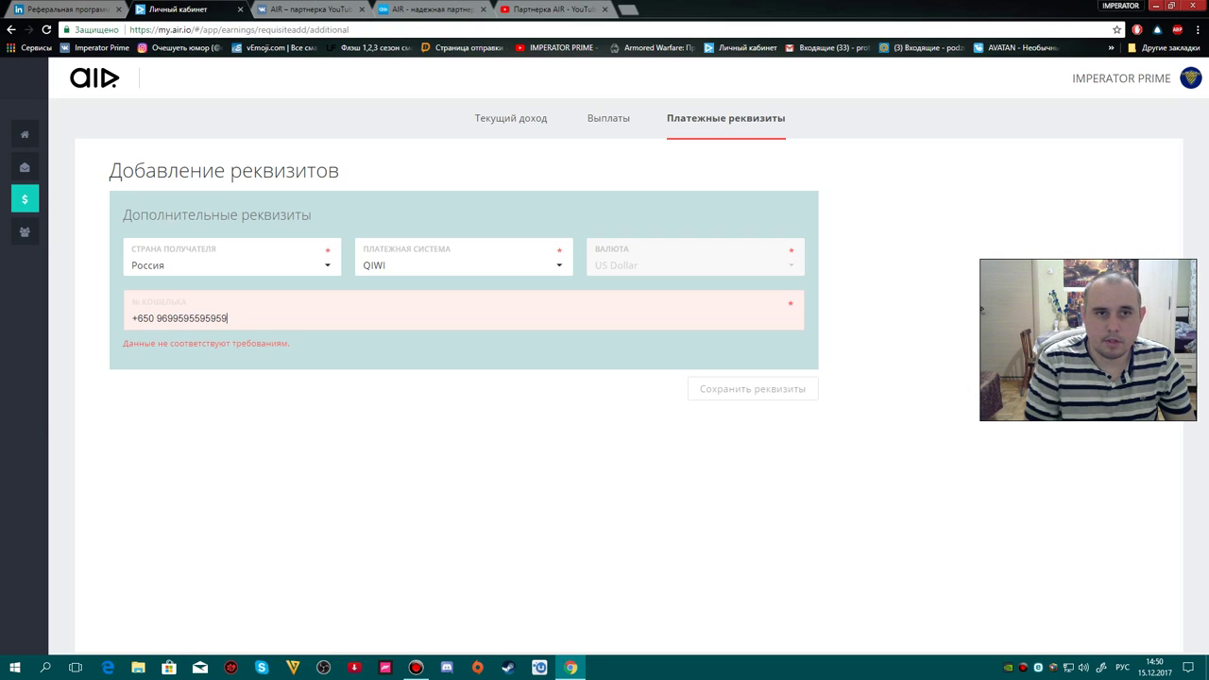
{"action": "key", "text": "BackSpace"}
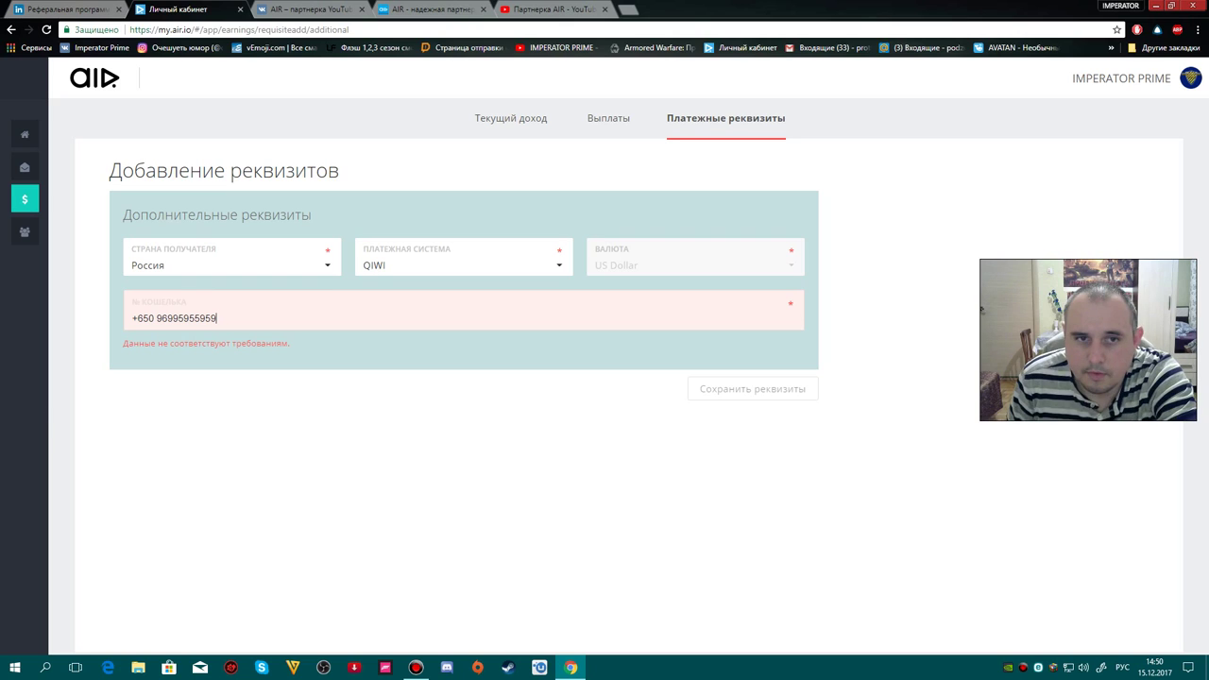
{"action": "key", "text": "BackSpace"}
{"action": "key", "text": "BackSpace"}
{"action": "key", "text": "BackSpace"}
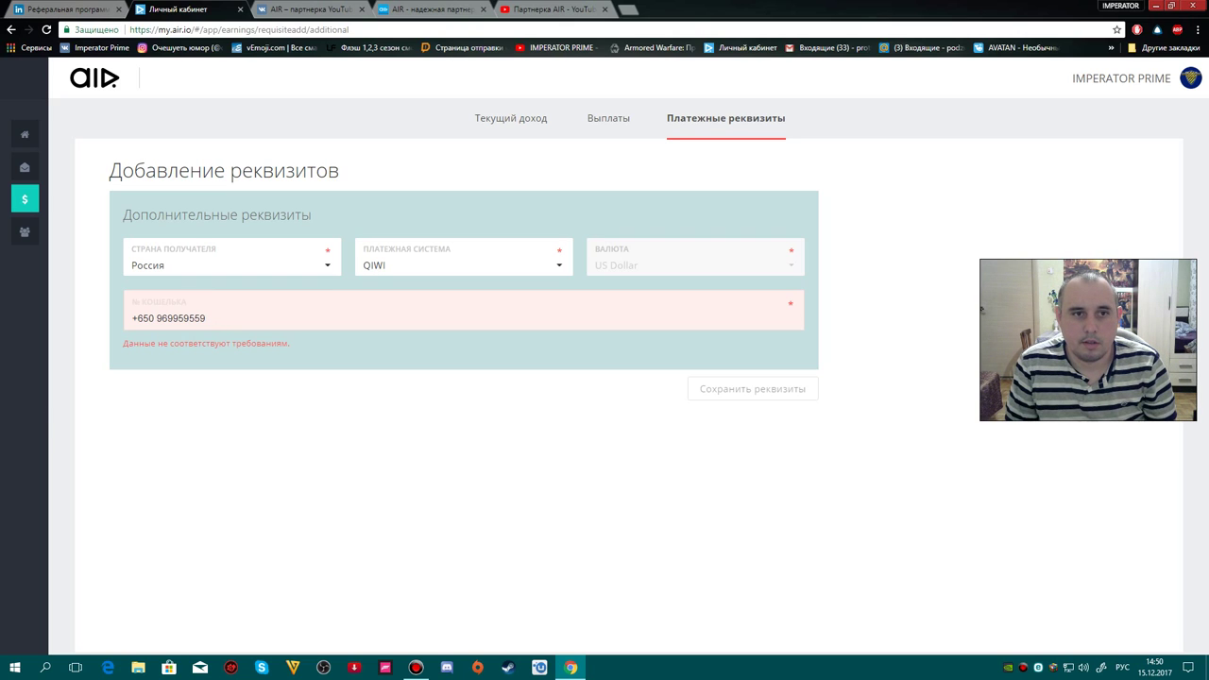
{"action": "key", "text": "BackSpace"}
{"action": "key", "text": "BackSpace"}
{"action": "key", "text": "BackSpace"}
{"action": "key", "text": "BackSpace"}
{"action": "key", "text": "BackSpace"}
{"action": "key", "text": "BackSpace"}
{"action": "key", "text": "BackSpace"}
{"action": "key", "text": "BackSpace"}
{"action": "key", "text": "BackSpace"}
{"action": "key", "text": "BackSpace"}
{"action": "key", "text": "BackSpace"}
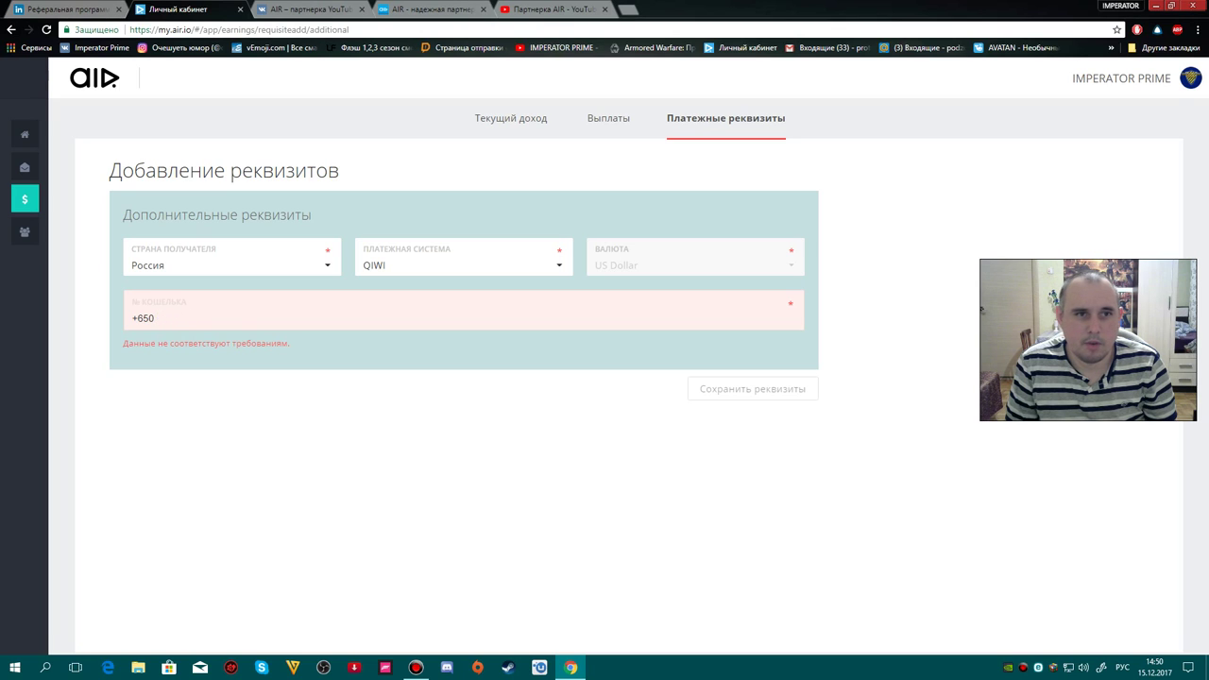
{"action": "key", "text": "BackSpace"}
{"action": "key", "text": "BackSpace"}
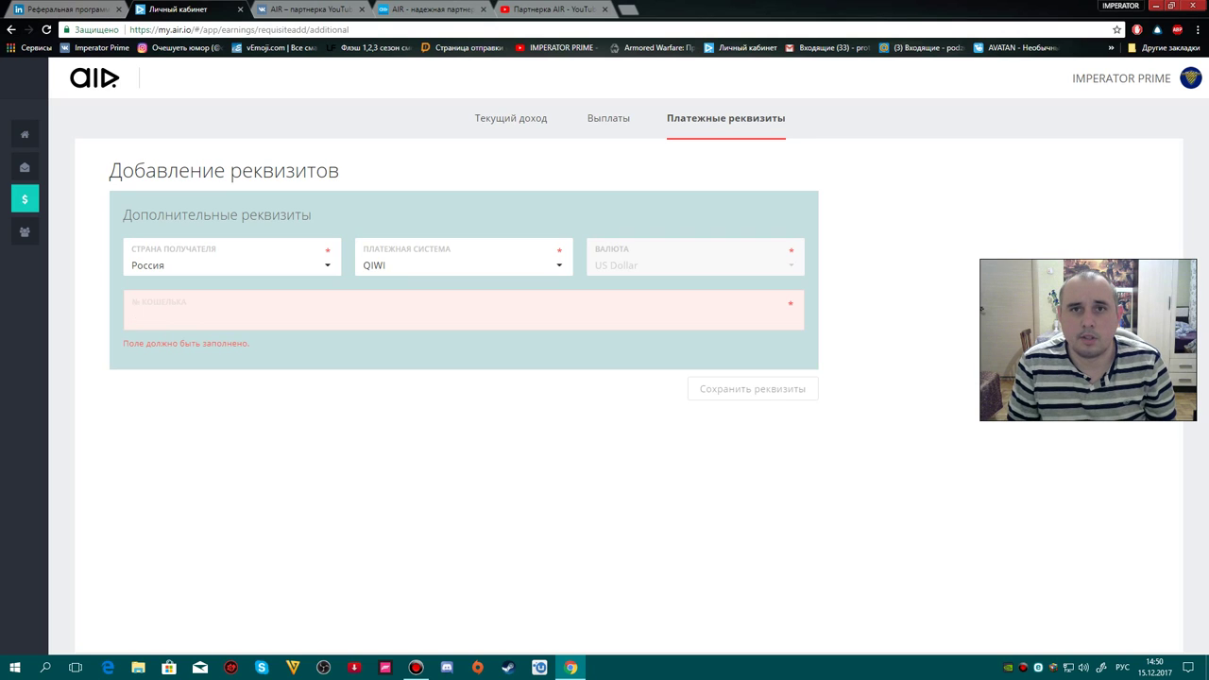
{"action": "key", "text": "alt+Left"}
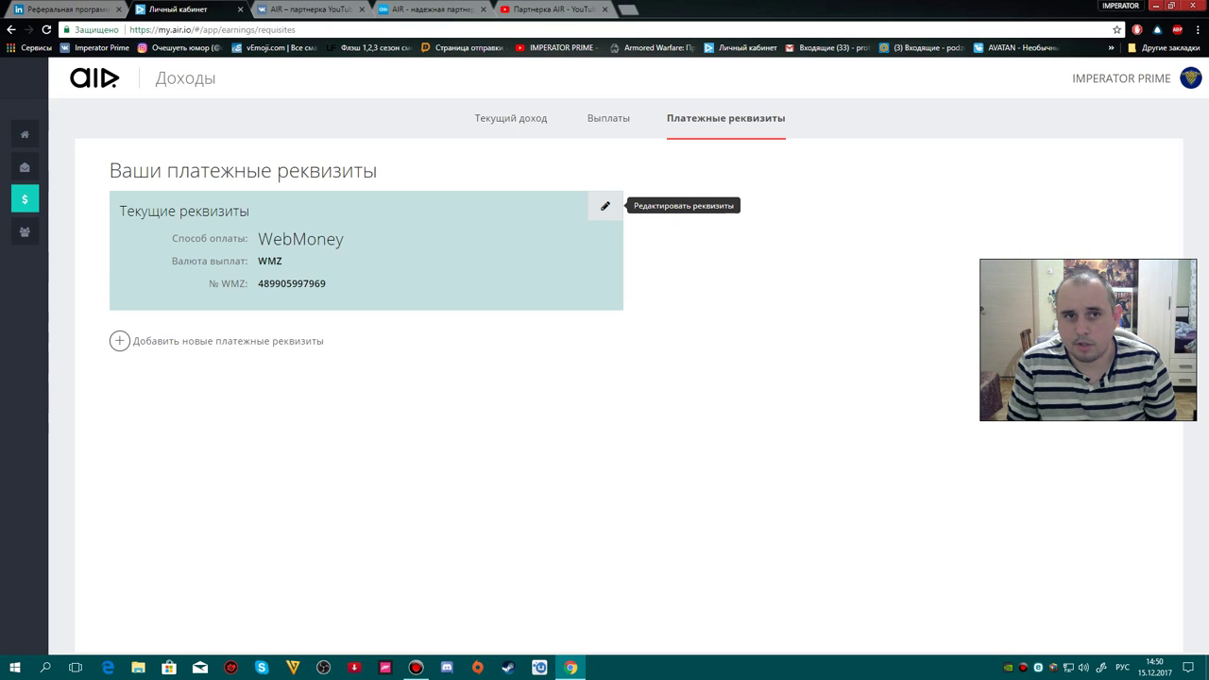
- Check the WebMoney requisites and current income, then open the YouTube channel's Статус и функции page
{"action": "left_click", "coordinate": [605, 206]}
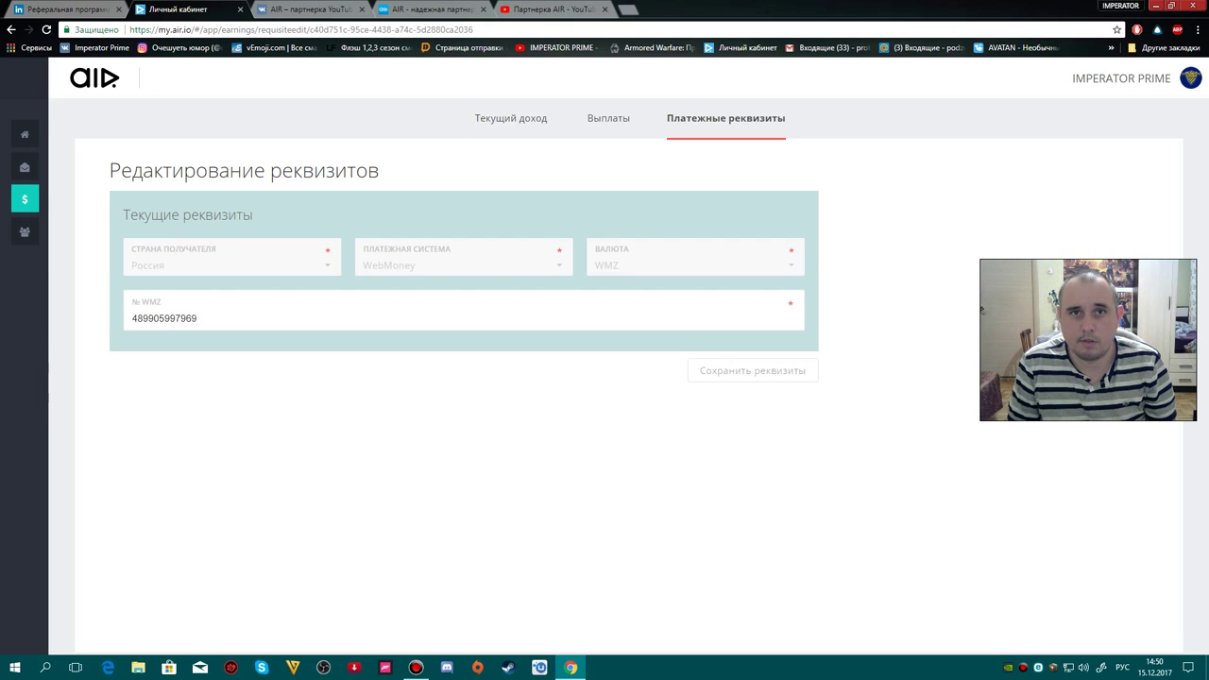
{"action": "left_click", "coordinate": [510, 120]}
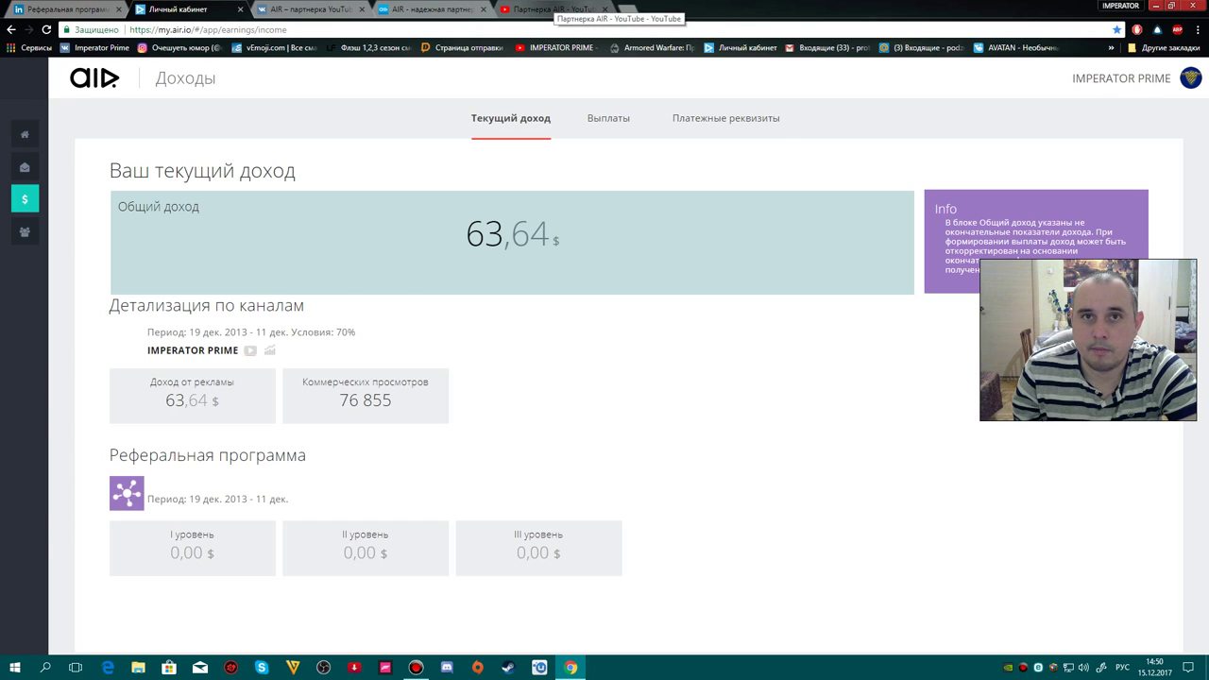
{"action": "left_click", "coordinate": [553, 10]}
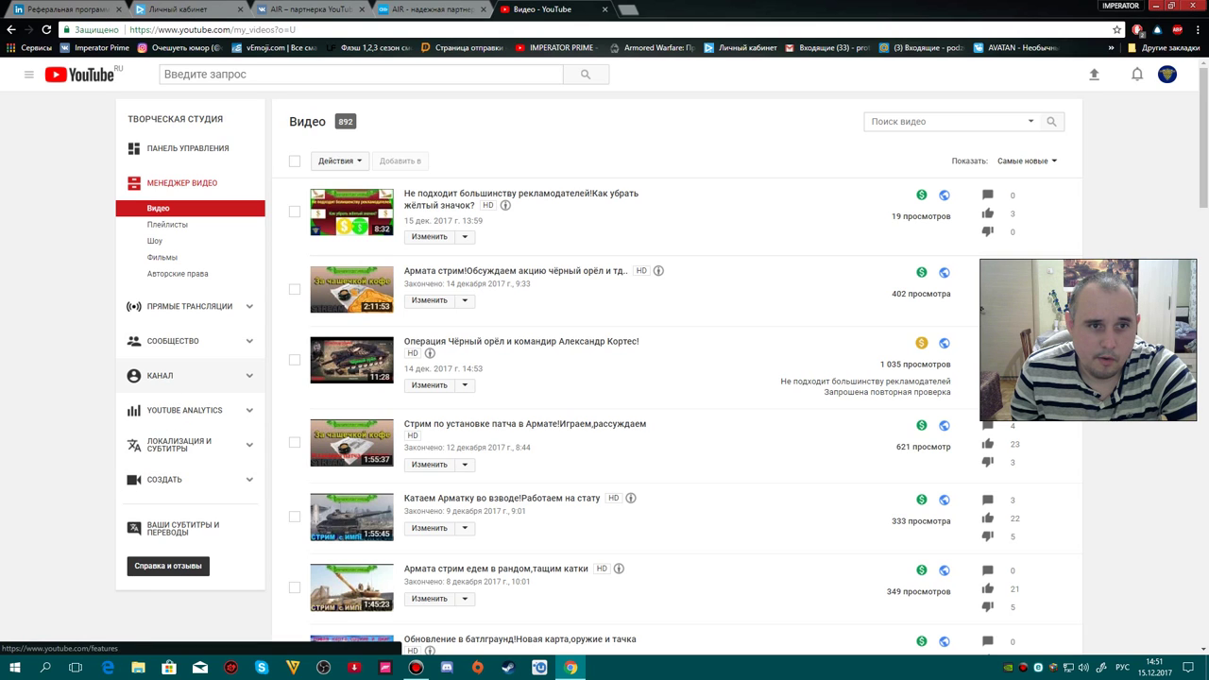
{"action": "left_click", "coordinate": [160, 375]}
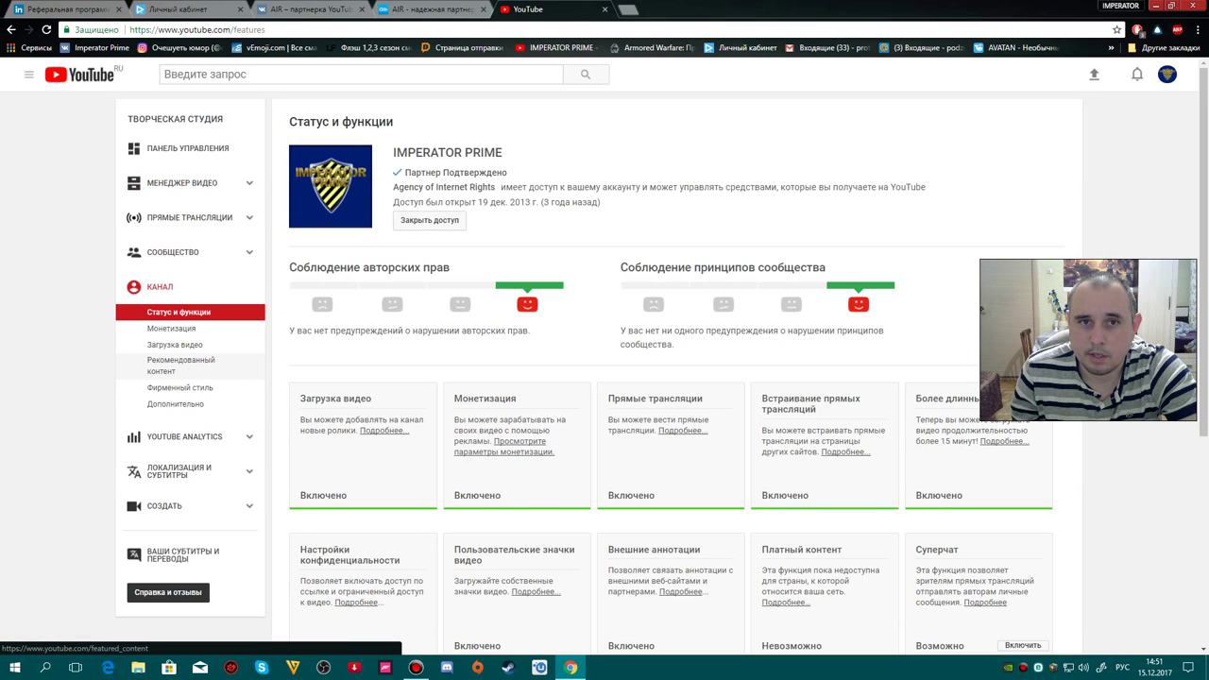